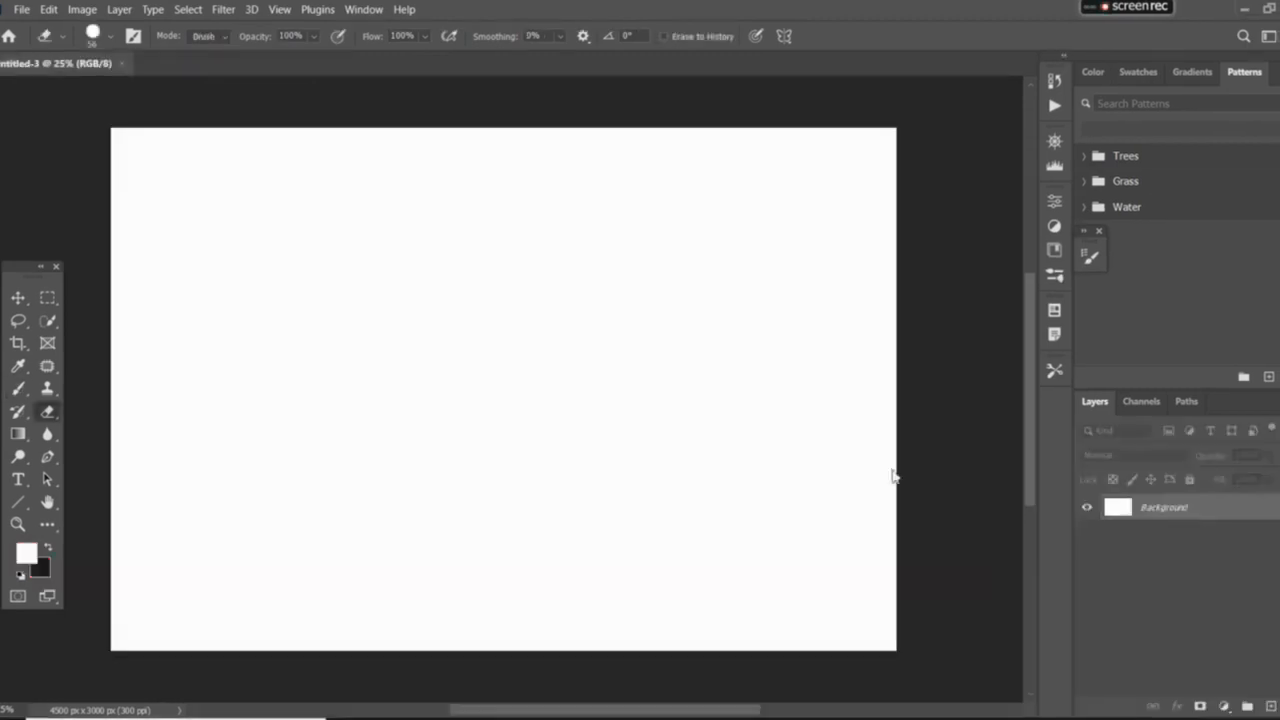
Place the photo pexels-rodolfo-clix-1615841 from Downloads as an embedded image at its default size on the canvas
{"action": "left_click", "coordinate": [20, 10]}
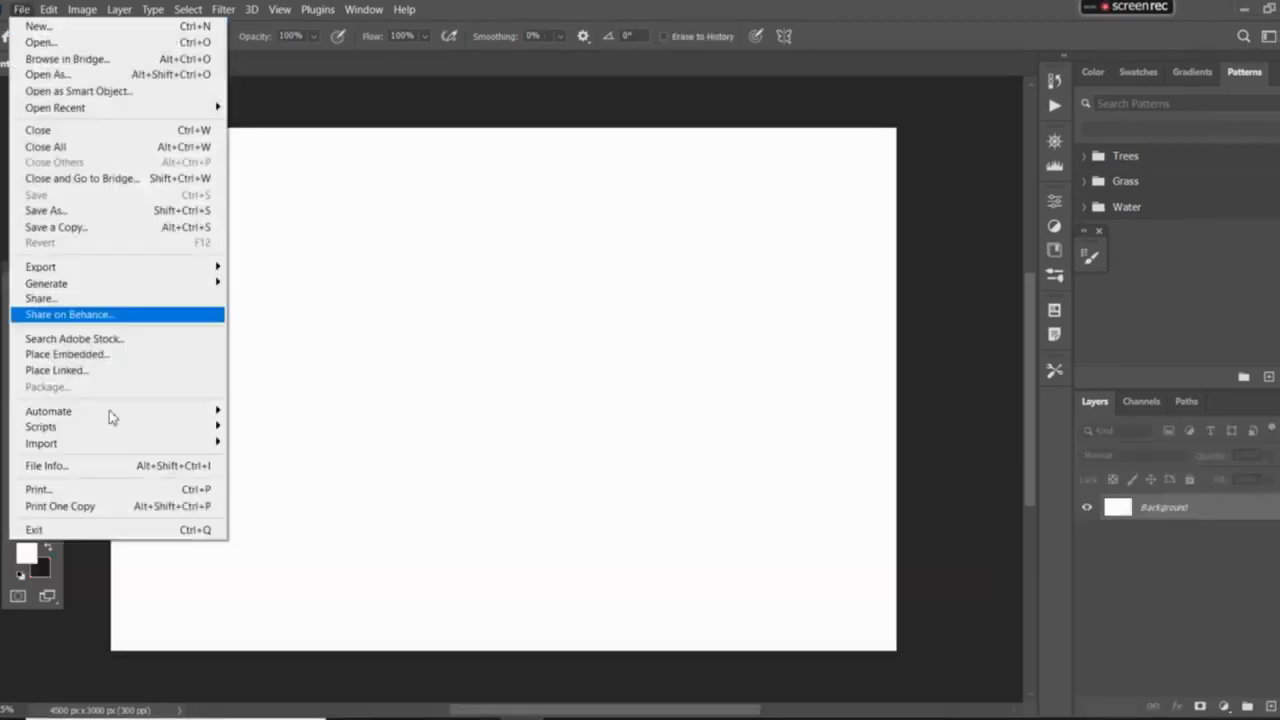
{"action": "left_click", "coordinate": [123, 362]}
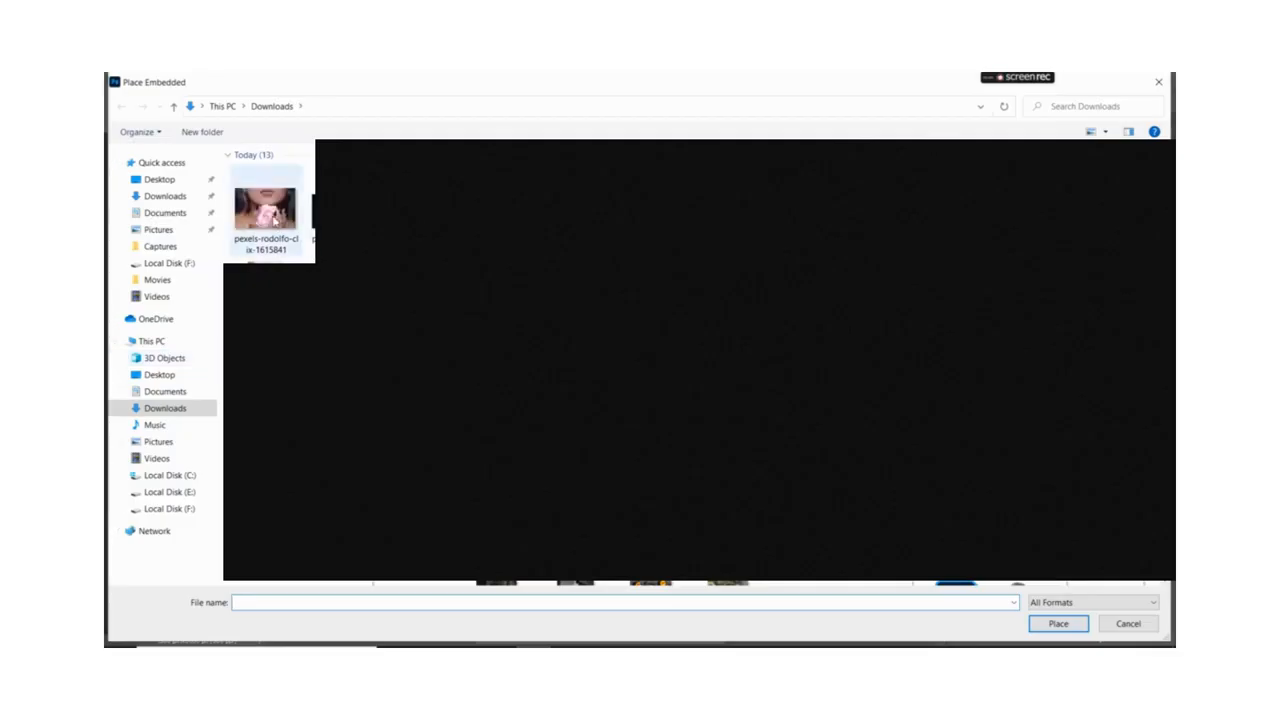
{"action": "left_click", "coordinate": [275, 222]}
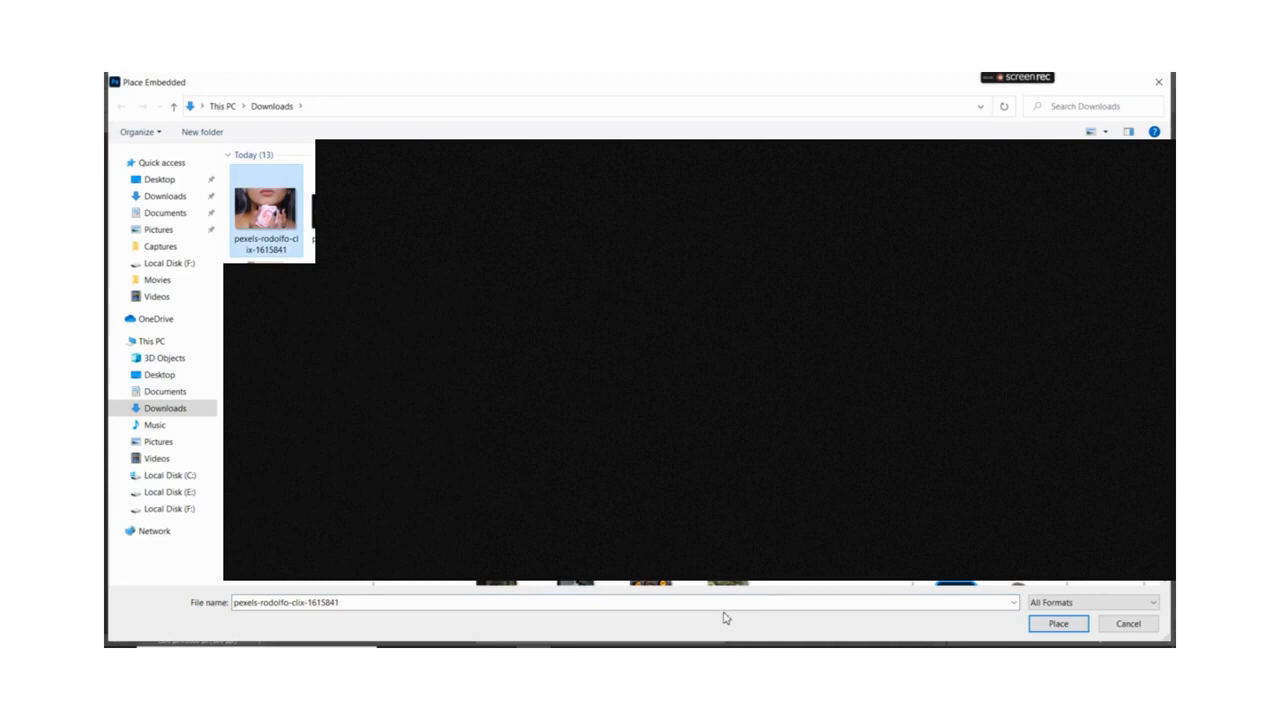
{"action": "left_click", "coordinate": [1058, 623]}
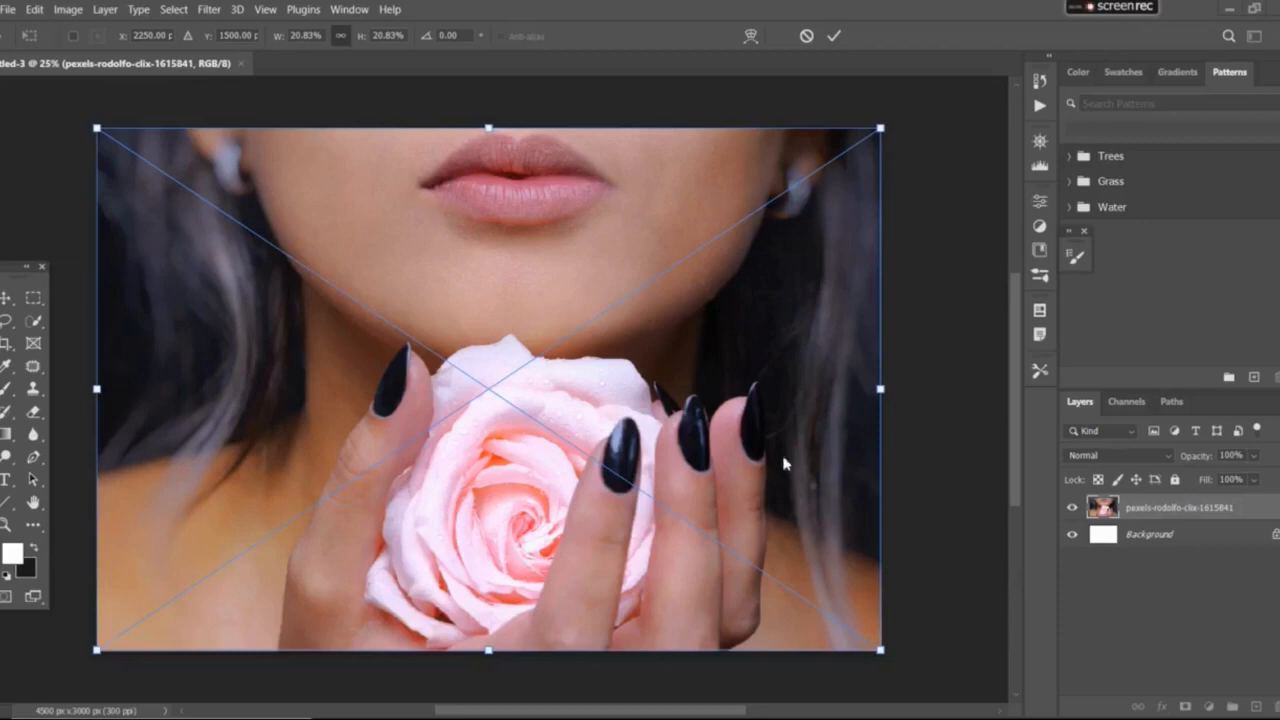
{"action": "left_click", "coordinate": [836, 36]}
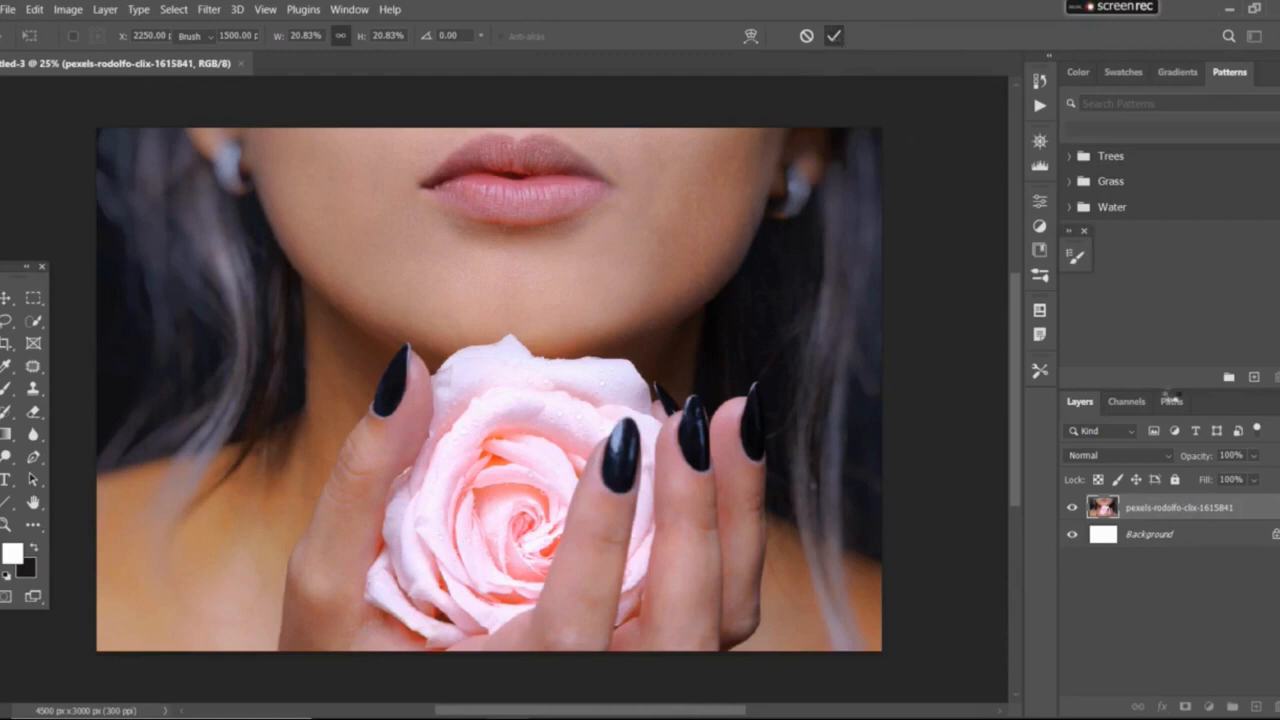
Delete the white Background layer beneath the photo and activate the Move tool
{"action": "key", "text": "e"}
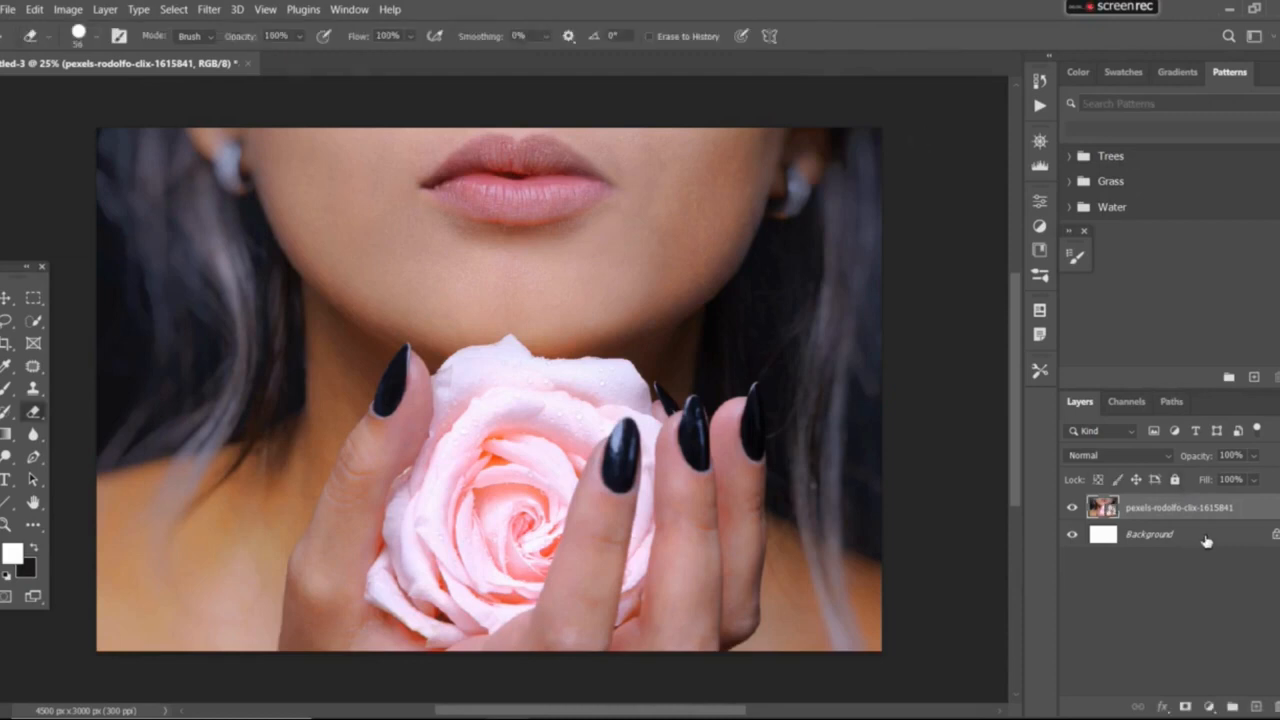
{"action": "left_click_drag", "start_coordinate": [1206, 541], "coordinate": [1275, 707]}
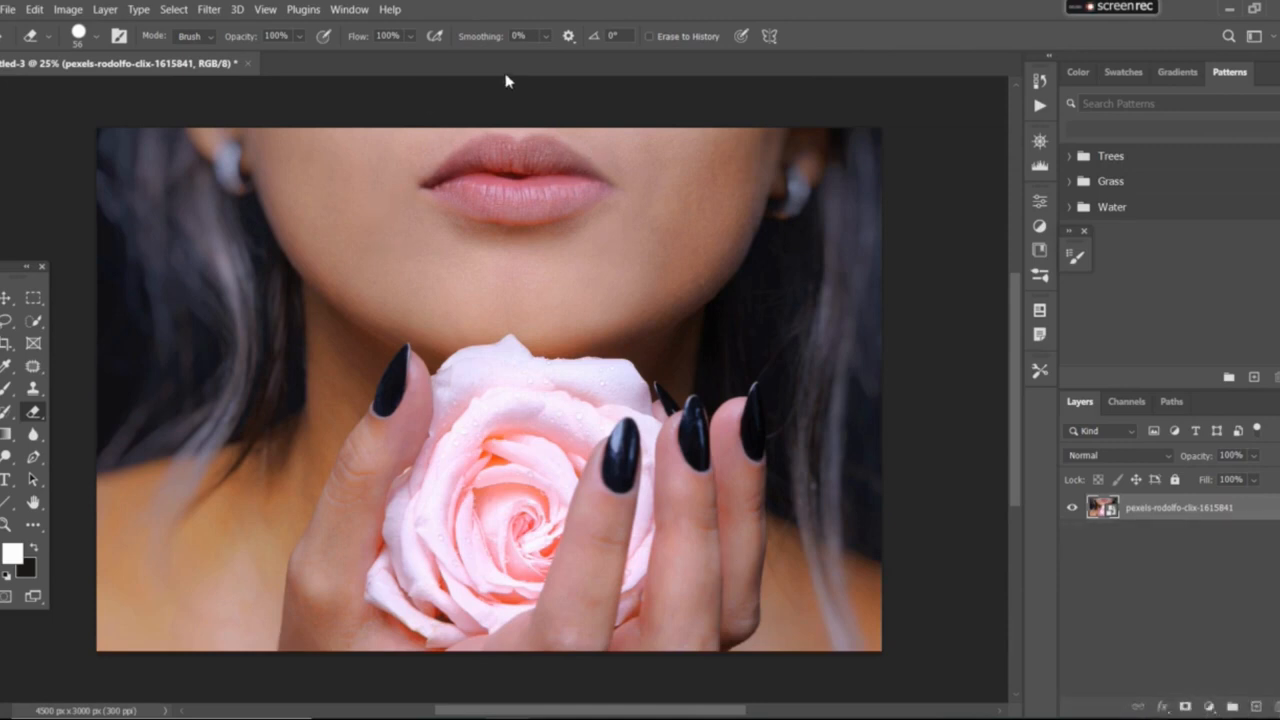
{"action": "left_click", "coordinate": [5, 300]}
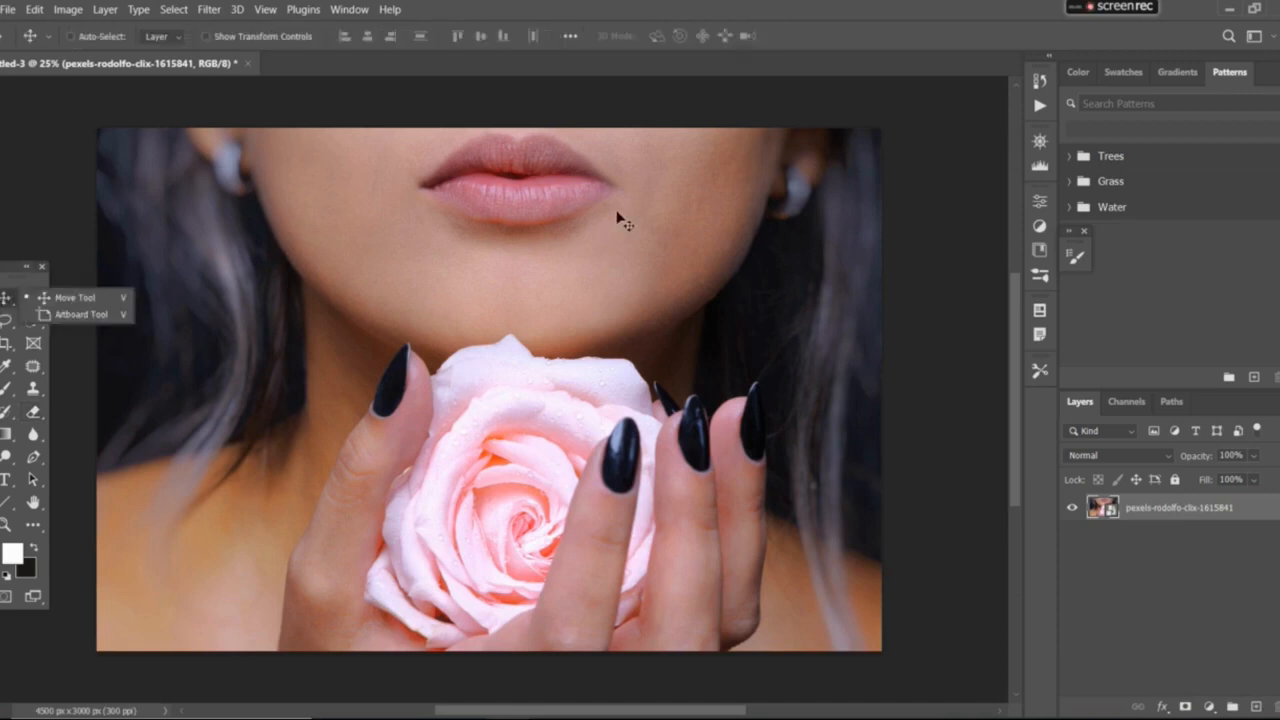
{"action": "left_click", "coordinate": [924, 184]}
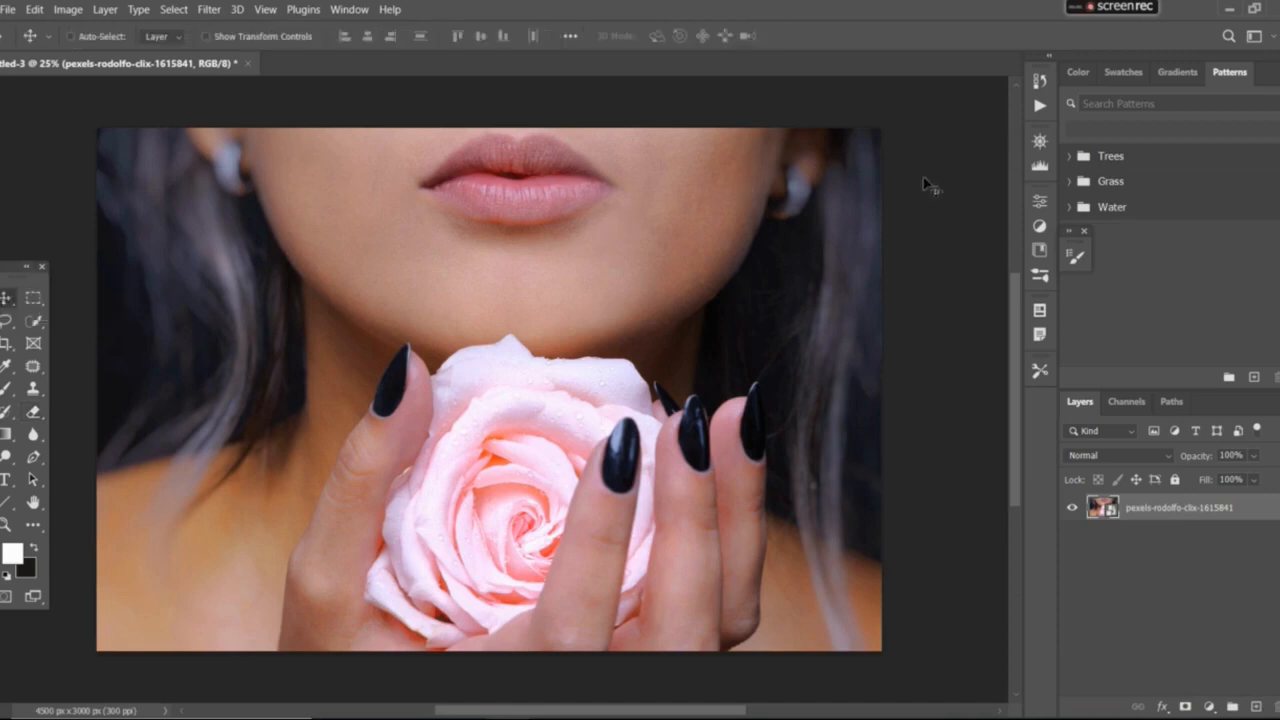
Add a Solid Color fill layer in a strong red above the photo
{"action": "left_click", "coordinate": [1211, 705]}
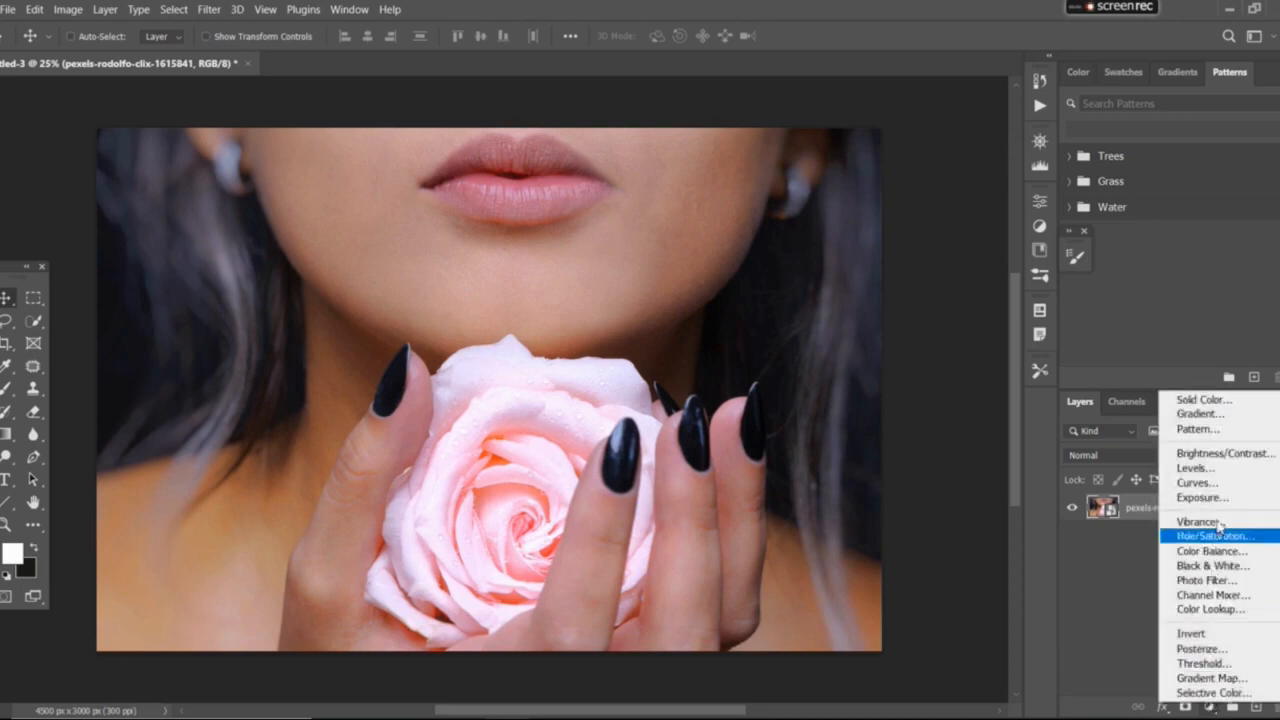
{"action": "left_click", "coordinate": [1210, 400]}
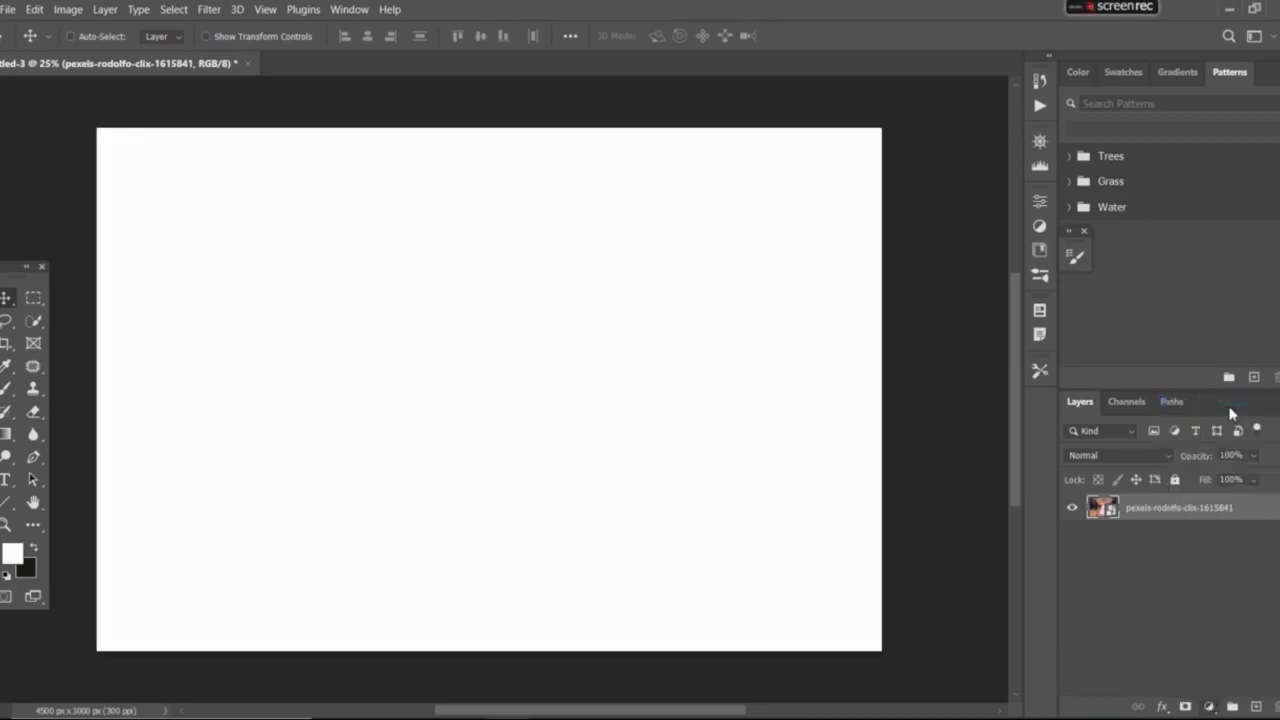
{"action": "left_click", "coordinate": [755, 237]}
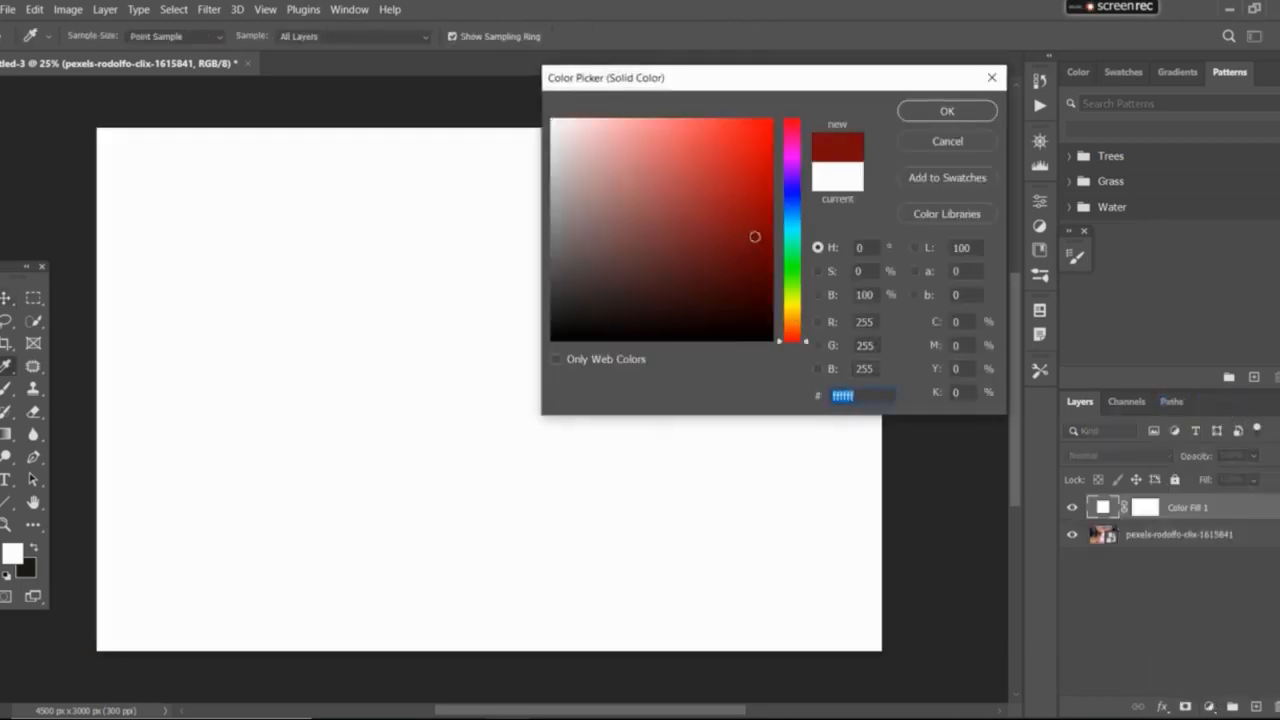
{"action": "left_click_drag", "start_coordinate": [760, 213], "coordinate": [761, 191]}
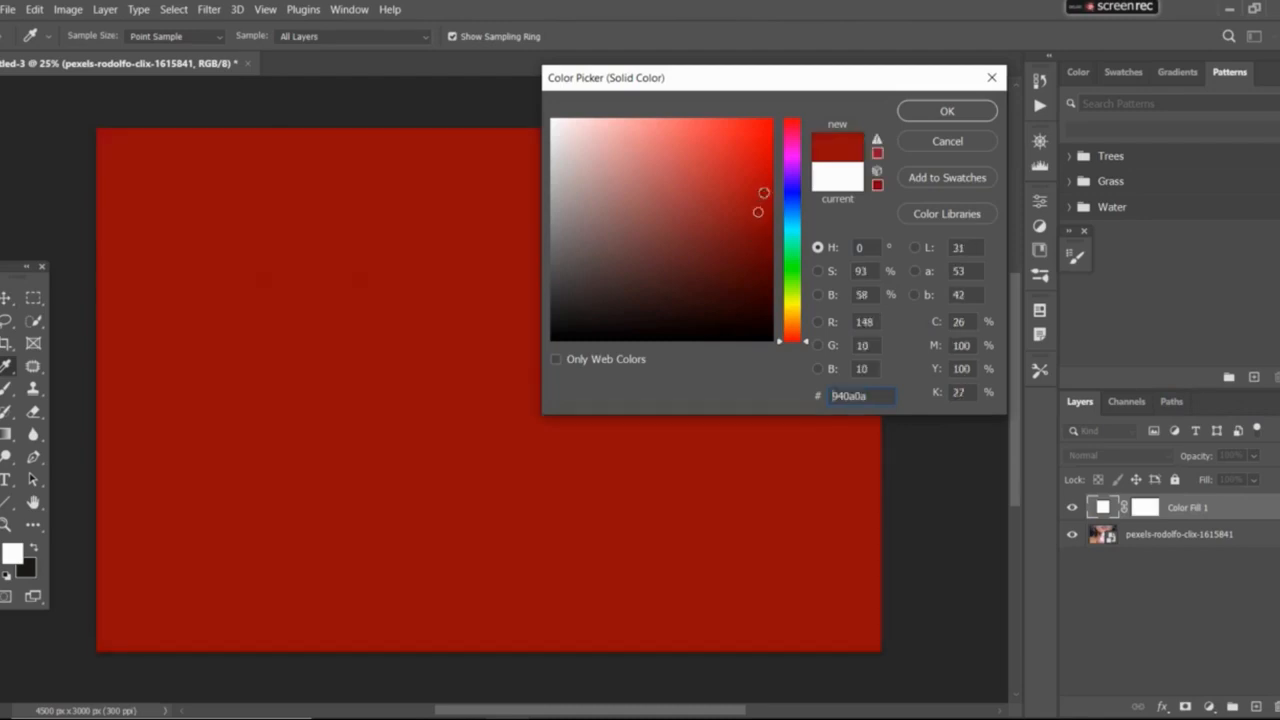
{"action": "left_click", "coordinate": [940, 110]}
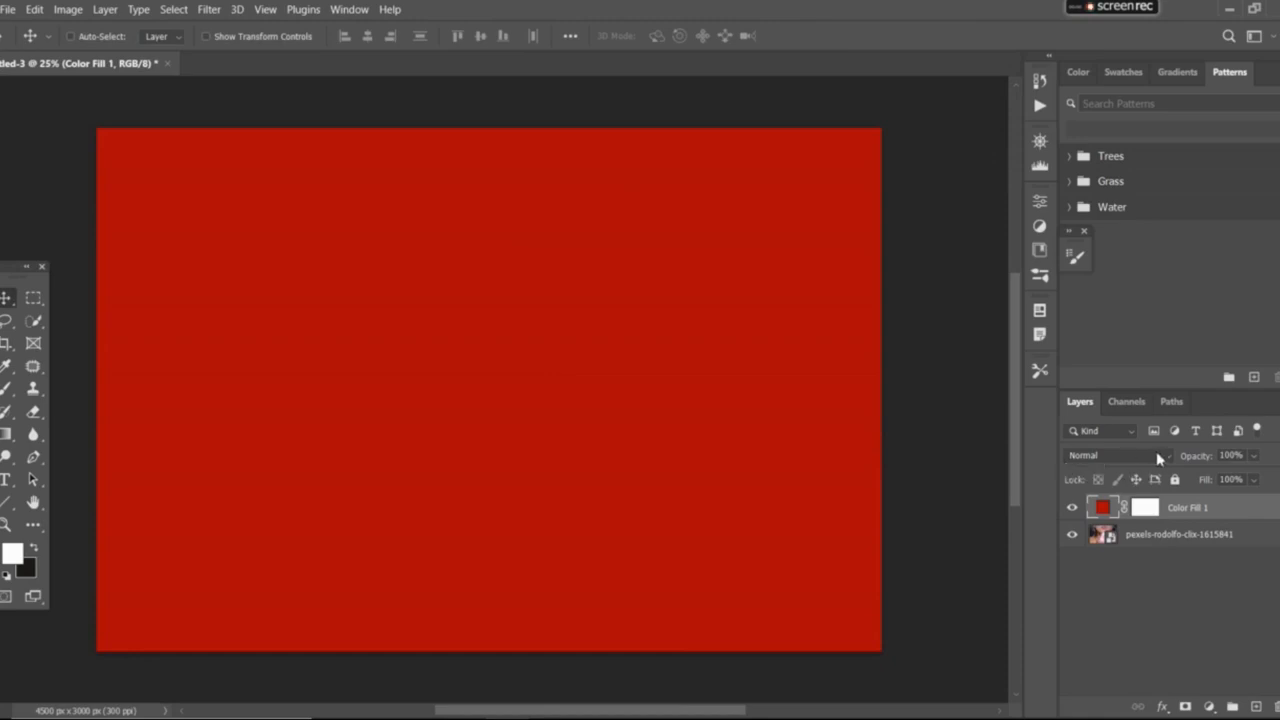
Set the red fill layer's blend mode to Multiply and invert its layer mask to black
{"action": "left_click", "coordinate": [1156, 451]}
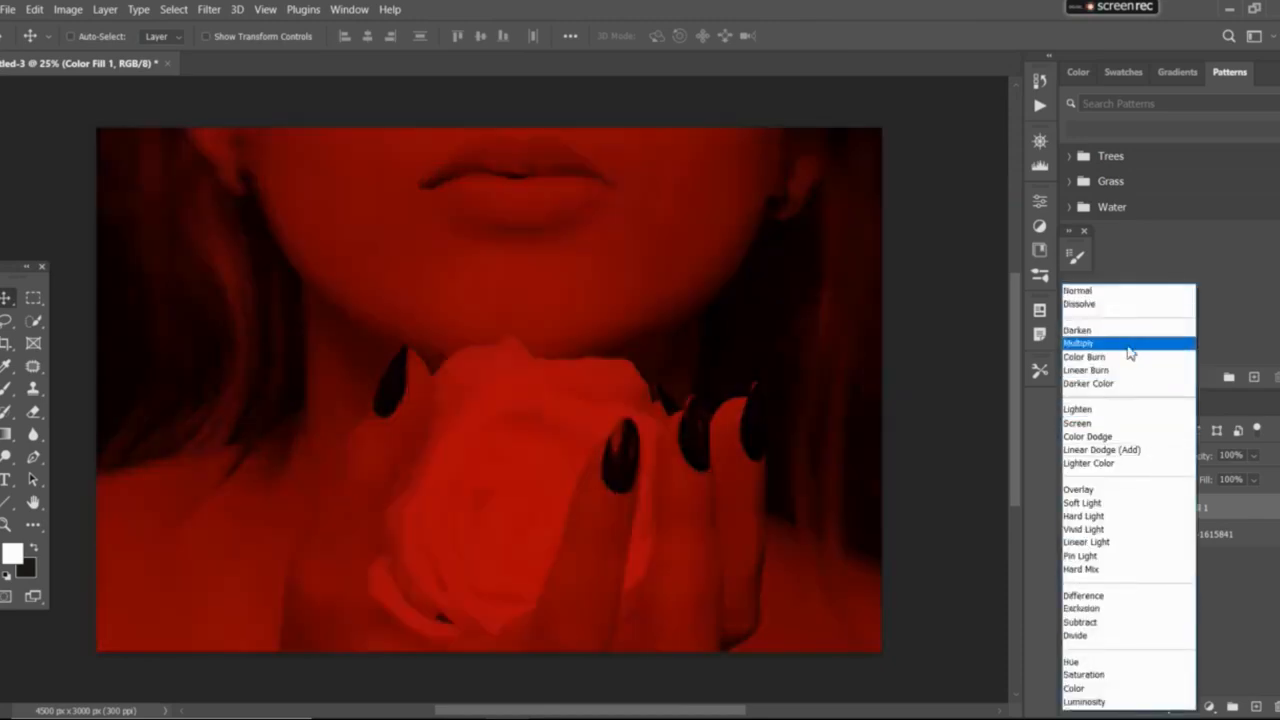
{"action": "left_click", "coordinate": [1130, 344]}
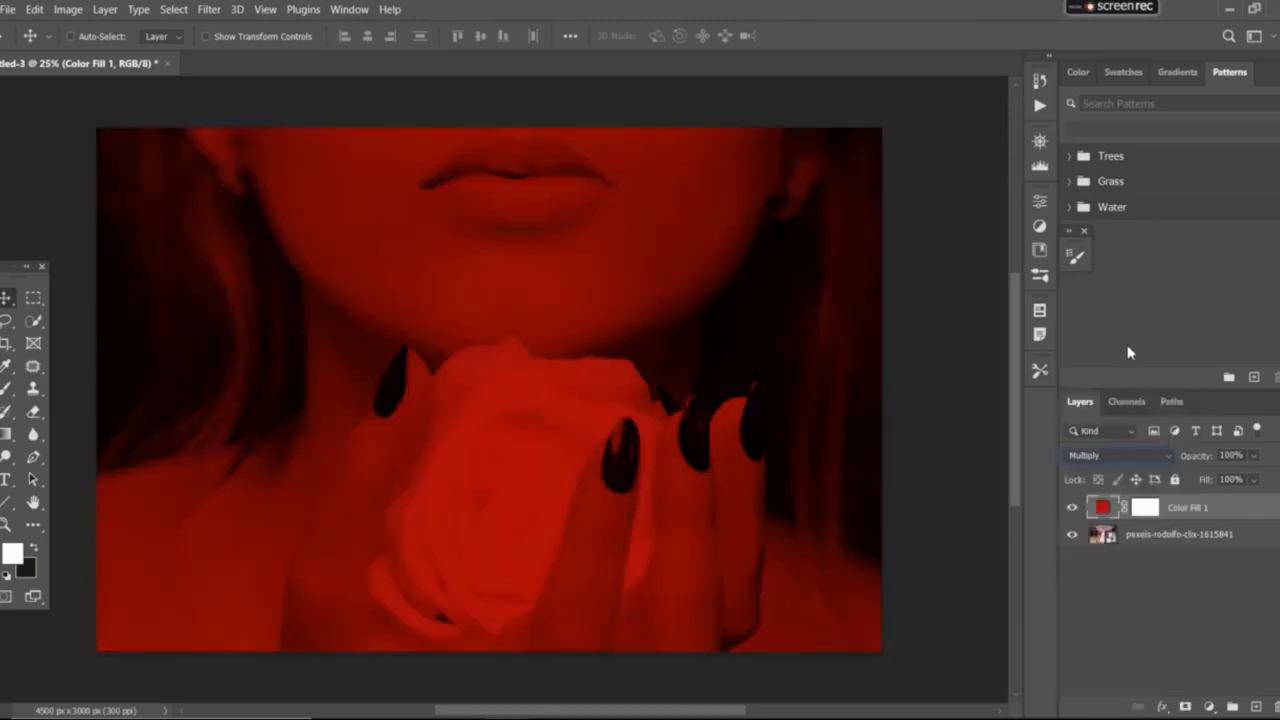
{"action": "left_click", "coordinate": [1144, 508]}
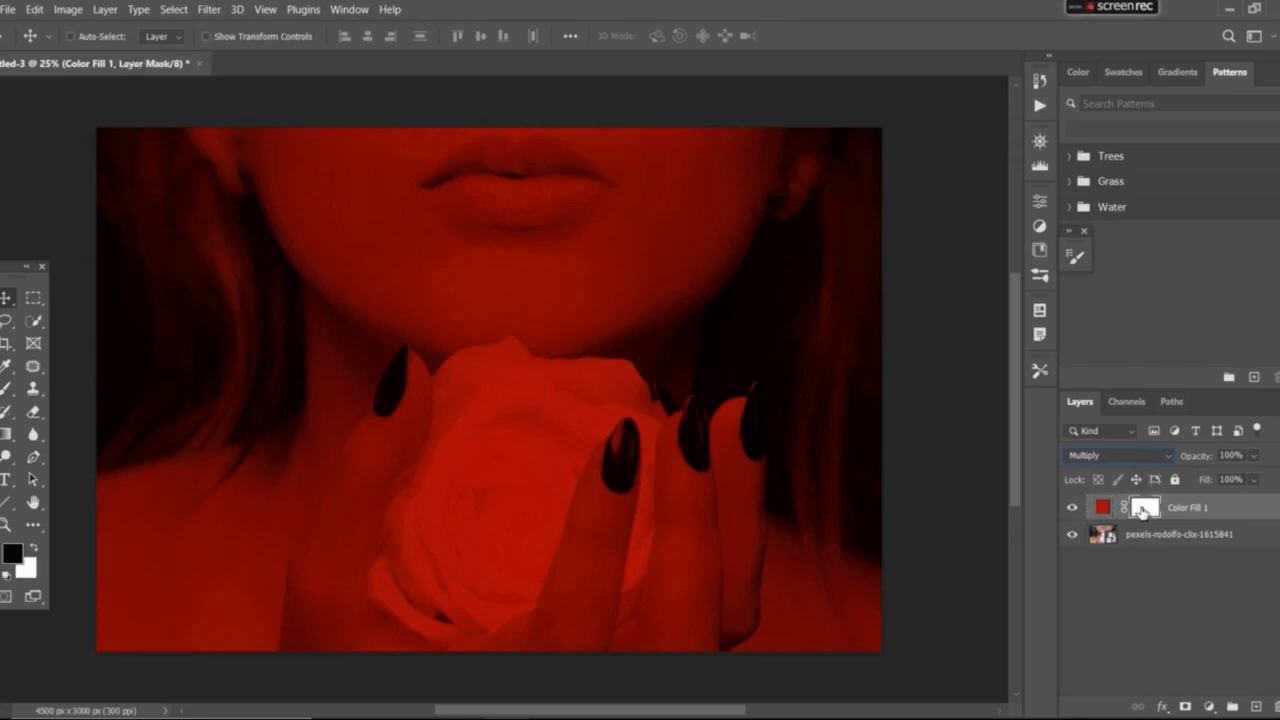
{"action": "key", "text": "ctrl"}
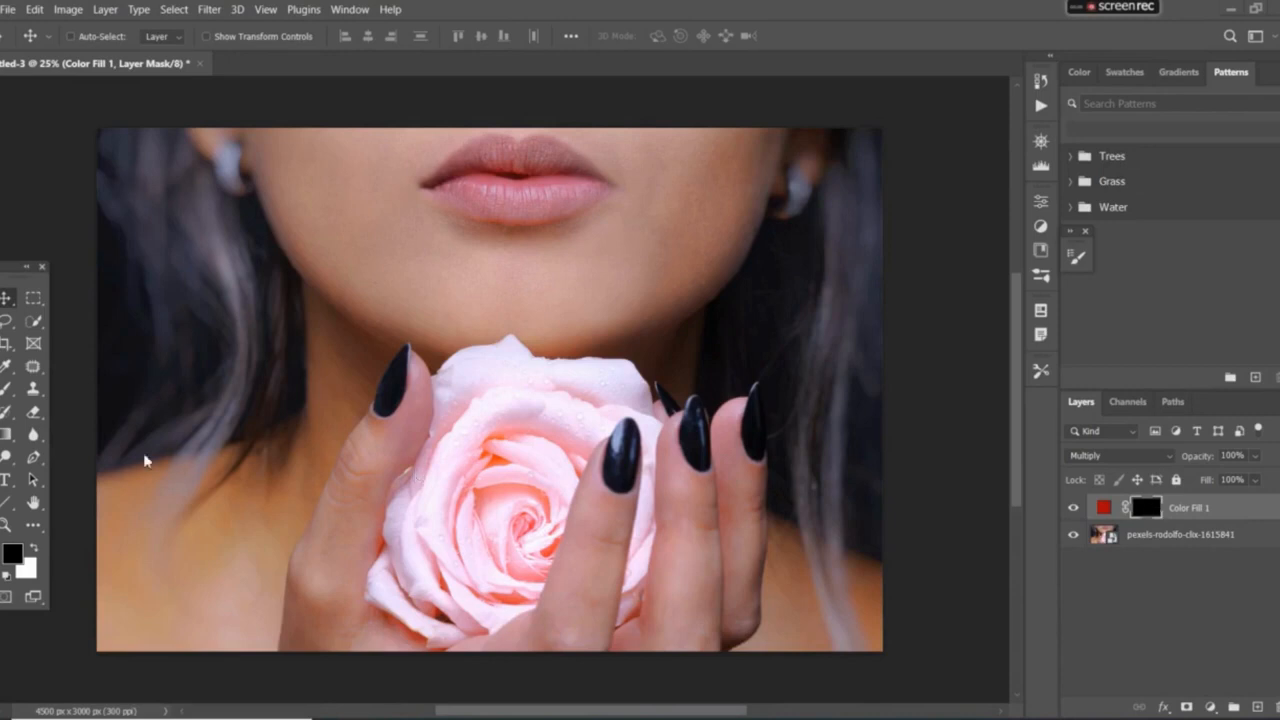
Reveal the red over both lips on the fill layer's mask with the Eraser at size 56, and clean up the overspill beside the upper lip
{"action": "left_click", "coordinate": [33, 412]}
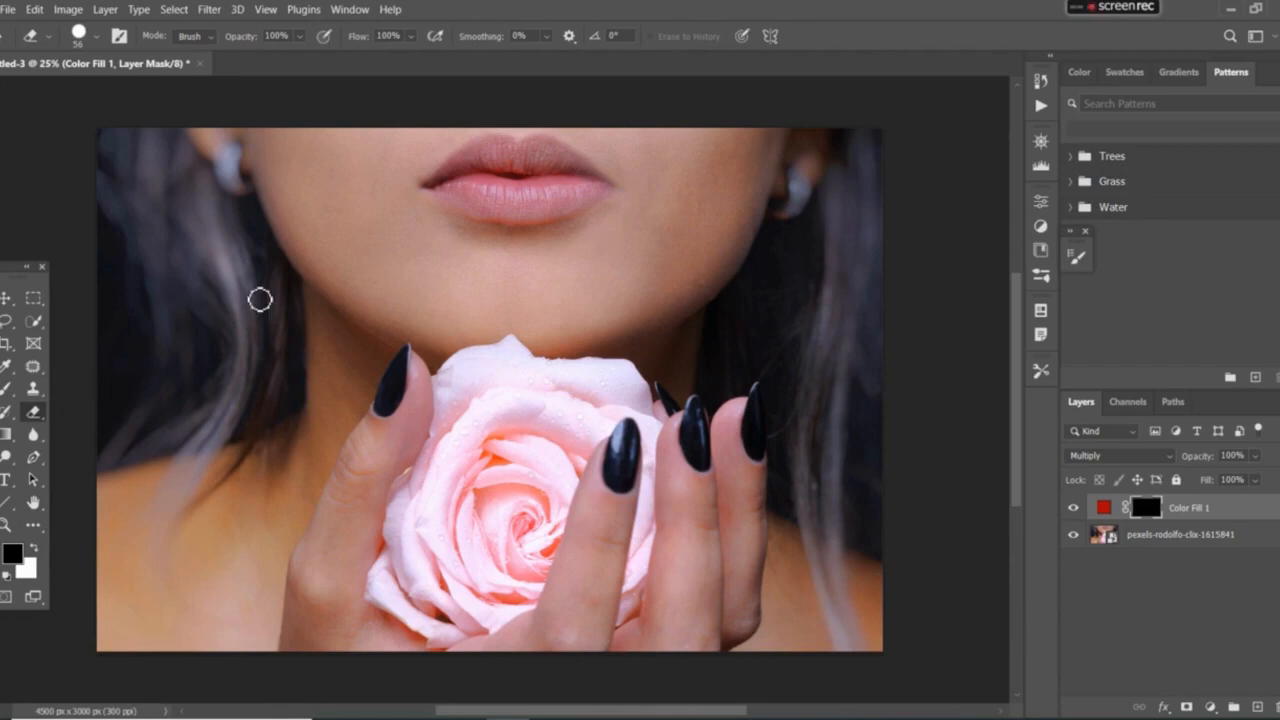
{"action": "key", "text": "ctrl+plus"}
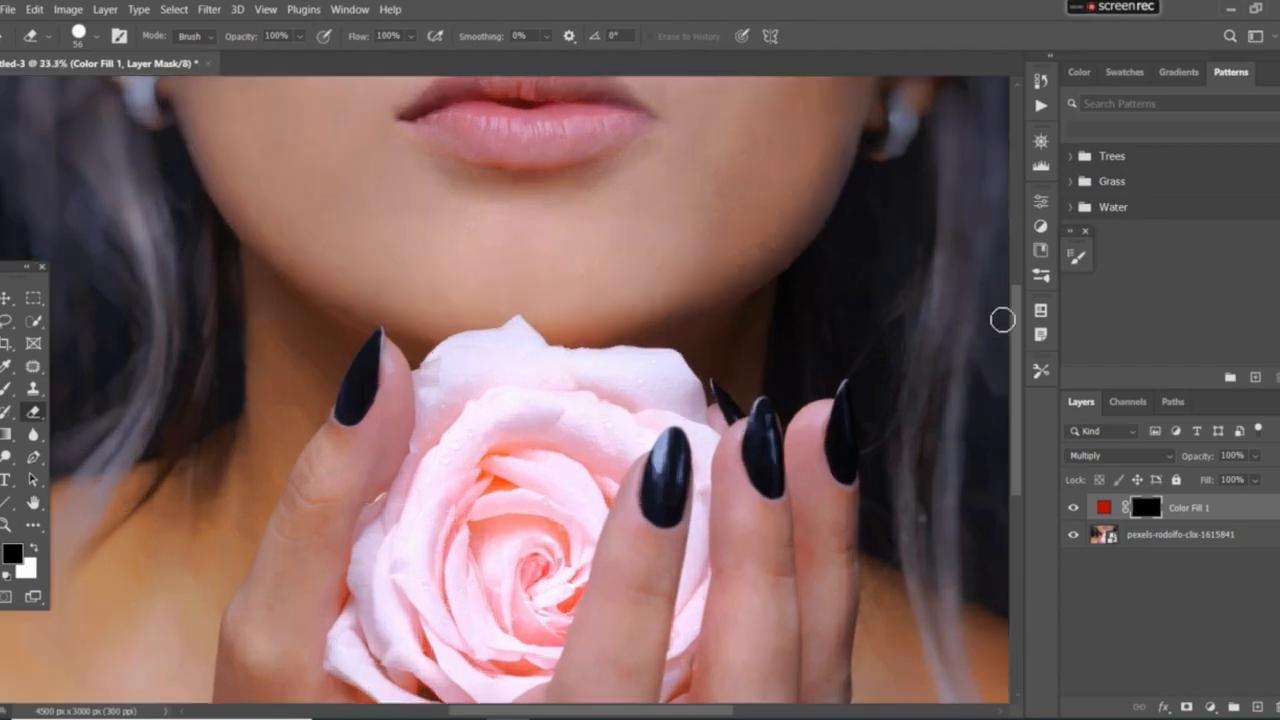
{"action": "scroll", "coordinate": [1015, 315], "scroll_direction": "up", "scroll_amount": 3}
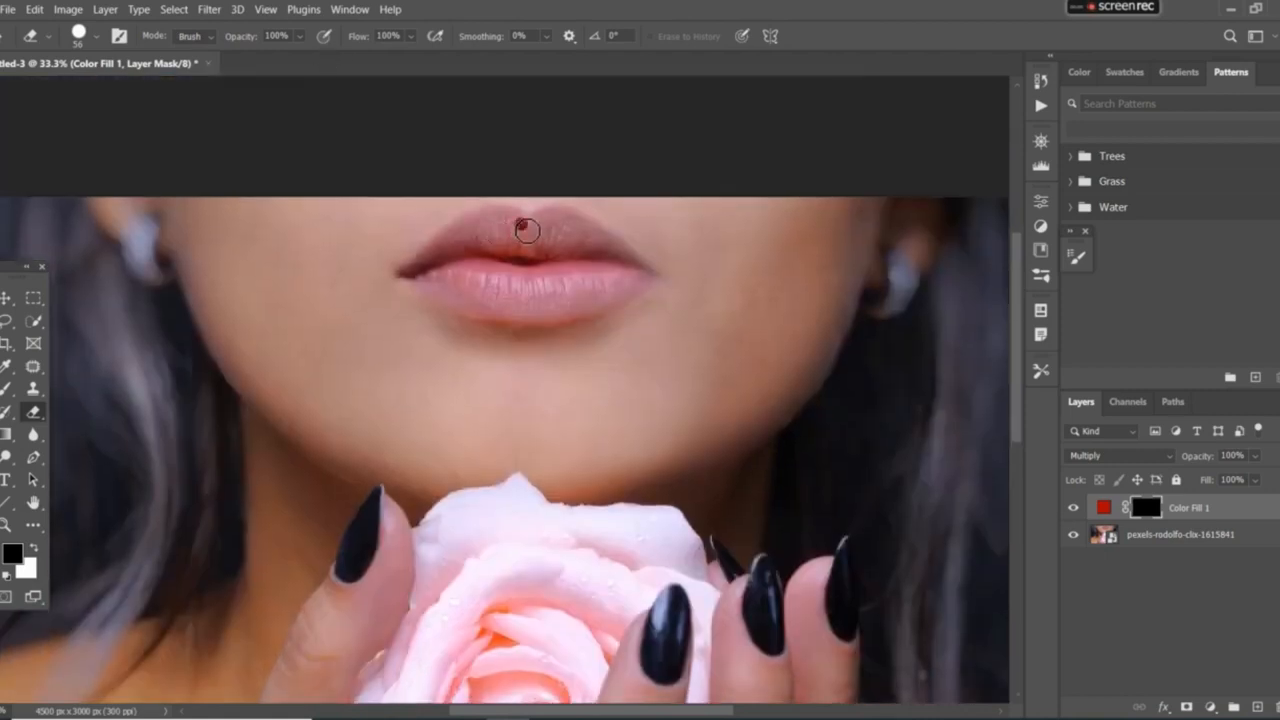
{"action": "mouse_move", "coordinate": [527, 230]}
{"action": "left_mouse_down"}
{"action": "mouse_move", "coordinate": [492, 221]}
{"action": "mouse_move", "coordinate": [421, 278]}
{"action": "mouse_move", "coordinate": [480, 224]}
{"action": "mouse_move", "coordinate": [505, 217]}
{"action": "mouse_move", "coordinate": [536, 234]}
{"action": "mouse_move", "coordinate": [511, 218]}
{"action": "left_mouse_up"}
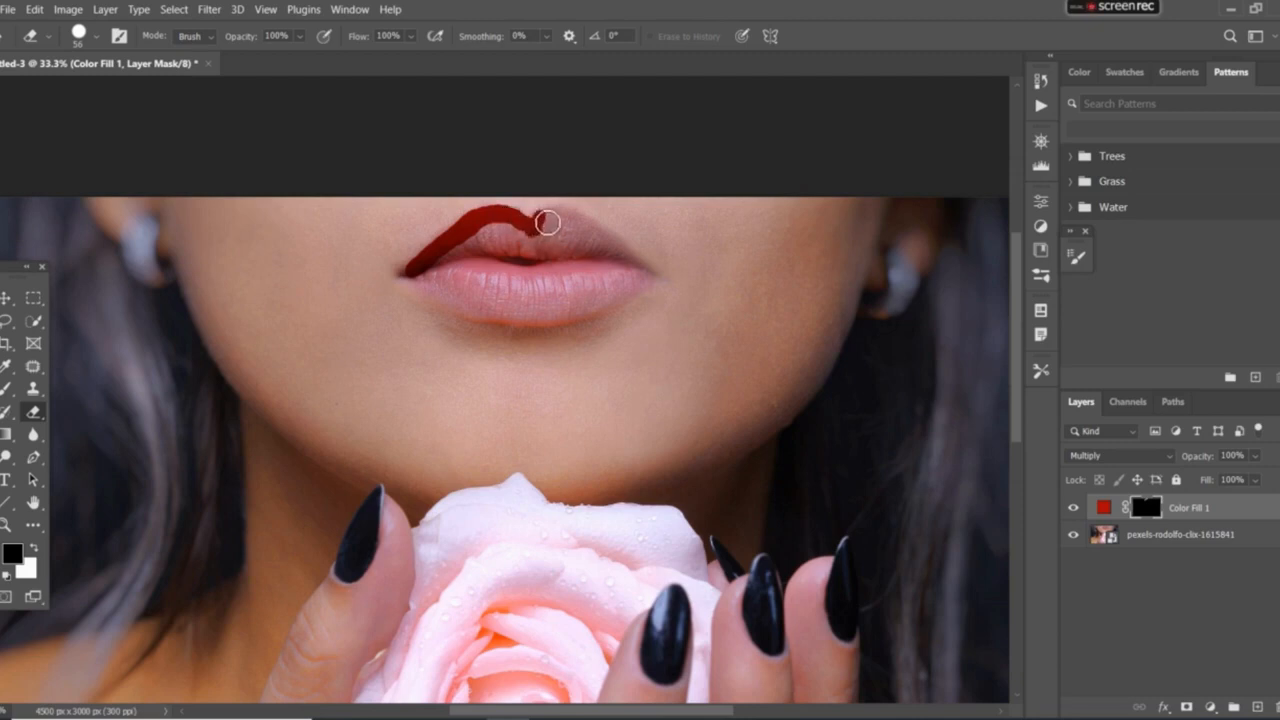
{"action": "mouse_move", "coordinate": [557, 216]}
{"action": "left_mouse_down"}
{"action": "mouse_move", "coordinate": [587, 222]}
{"action": "mouse_move", "coordinate": [645, 285]}
{"action": "left_mouse_up"}
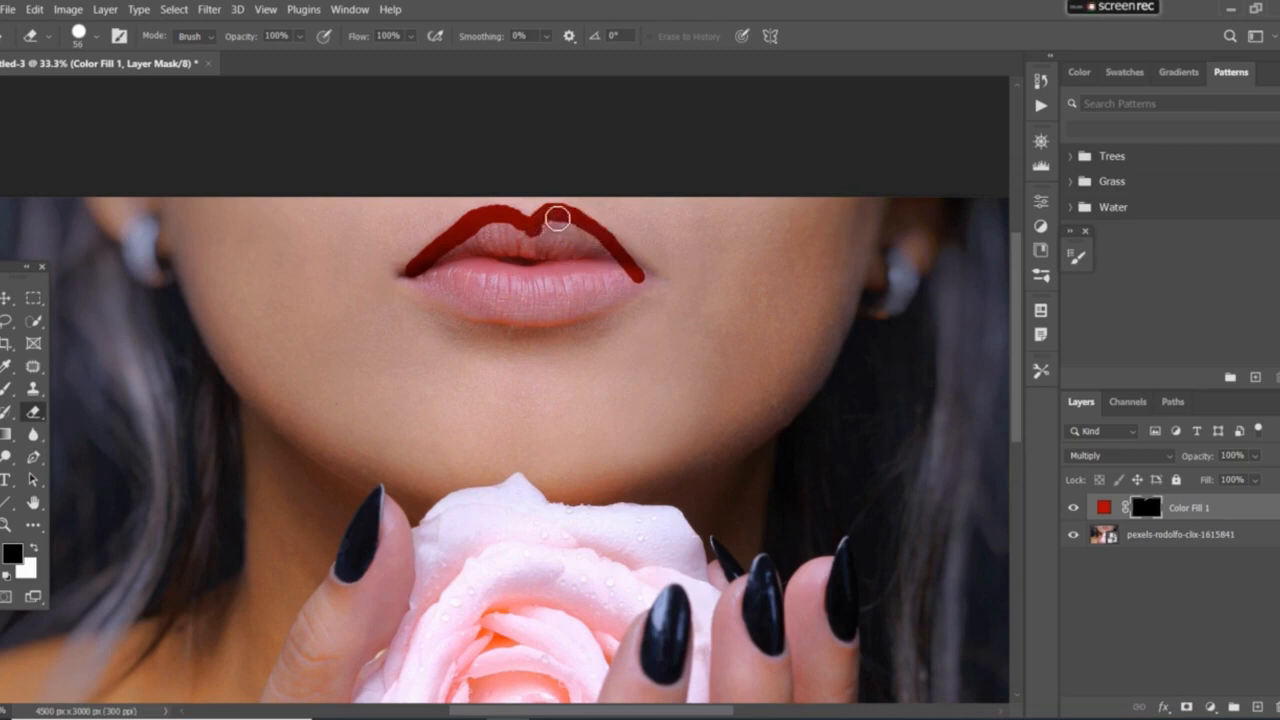
{"action": "mouse_move", "coordinate": [531, 246]}
{"action": "left_mouse_down"}
{"action": "mouse_move", "coordinate": [447, 270]}
{"action": "mouse_move", "coordinate": [499, 253]}
{"action": "mouse_move", "coordinate": [541, 257]}
{"action": "mouse_move", "coordinate": [477, 261]}
{"action": "mouse_move", "coordinate": [607, 268]}
{"action": "mouse_move", "coordinate": [573, 245]}
{"action": "mouse_move", "coordinate": [615, 265]}
{"action": "mouse_move", "coordinate": [554, 232]}
{"action": "mouse_move", "coordinate": [486, 243]}
{"action": "mouse_move", "coordinate": [583, 262]}
{"action": "mouse_move", "coordinate": [542, 252]}
{"action": "mouse_move", "coordinate": [579, 239]}
{"action": "mouse_move", "coordinate": [561, 242]}
{"action": "mouse_move", "coordinate": [595, 275]}
{"action": "mouse_move", "coordinate": [635, 285]}
{"action": "mouse_move", "coordinate": [611, 247]}
{"action": "mouse_move", "coordinate": [649, 283]}
{"action": "mouse_move", "coordinate": [549, 327]}
{"action": "mouse_move", "coordinate": [472, 318]}
{"action": "mouse_move", "coordinate": [424, 284]}
{"action": "mouse_move", "coordinate": [486, 270]}
{"action": "mouse_move", "coordinate": [441, 276]}
{"action": "mouse_move", "coordinate": [490, 314]}
{"action": "mouse_move", "coordinate": [449, 289]}
{"action": "mouse_move", "coordinate": [503, 314]}
{"action": "mouse_move", "coordinate": [500, 294]}
{"action": "mouse_move", "coordinate": [475, 309]}
{"action": "mouse_move", "coordinate": [520, 286]}
{"action": "mouse_move", "coordinate": [477, 309]}
{"action": "mouse_move", "coordinate": [537, 306]}
{"action": "mouse_move", "coordinate": [519, 320]}
{"action": "mouse_move", "coordinate": [605, 300]}
{"action": "mouse_move", "coordinate": [563, 317]}
{"action": "mouse_move", "coordinate": [624, 289]}
{"action": "mouse_move", "coordinate": [620, 271]}
{"action": "mouse_move", "coordinate": [571, 286]}
{"action": "mouse_move", "coordinate": [611, 286]}
{"action": "mouse_move", "coordinate": [542, 293]}
{"action": "mouse_move", "coordinate": [620, 257]}
{"action": "mouse_move", "coordinate": [543, 283]}
{"action": "mouse_move", "coordinate": [560, 274]}
{"action": "mouse_move", "coordinate": [497, 266]}
{"action": "mouse_move", "coordinate": [561, 272]}
{"action": "mouse_move", "coordinate": [486, 286]}
{"action": "mouse_move", "coordinate": [433, 279]}
{"action": "left_mouse_up"}
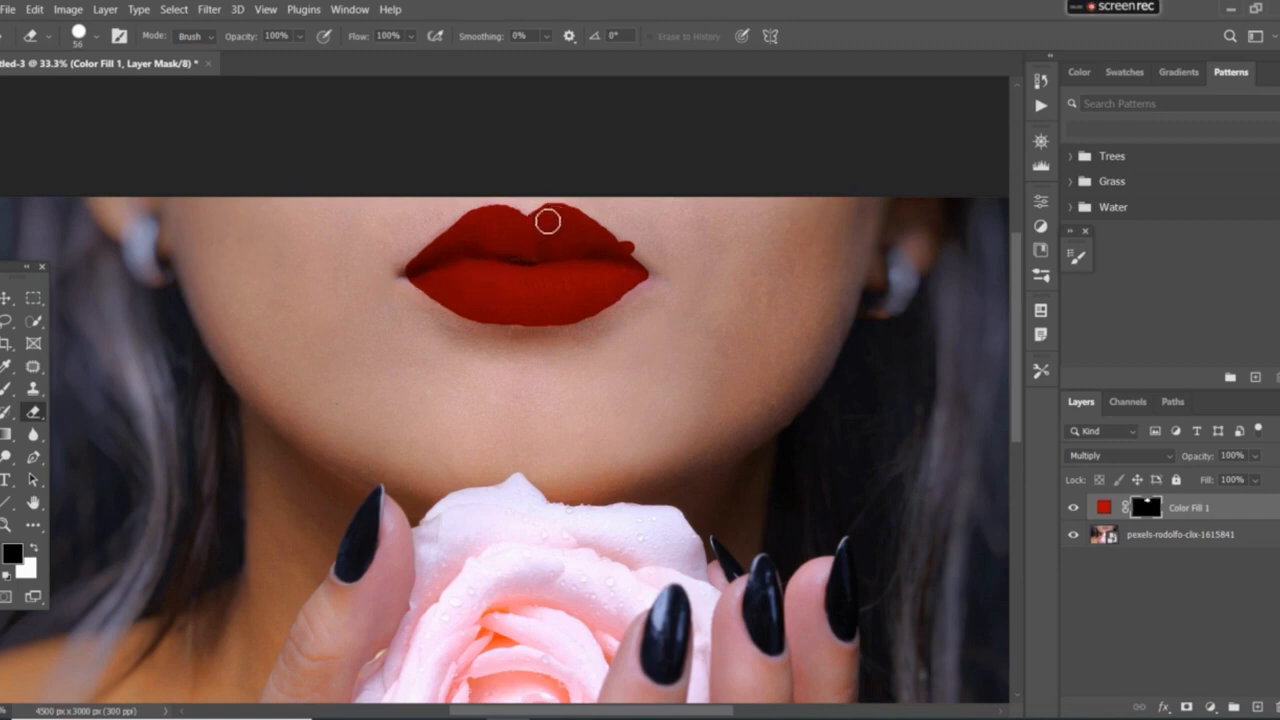
{"action": "left_click", "coordinate": [33, 548]}
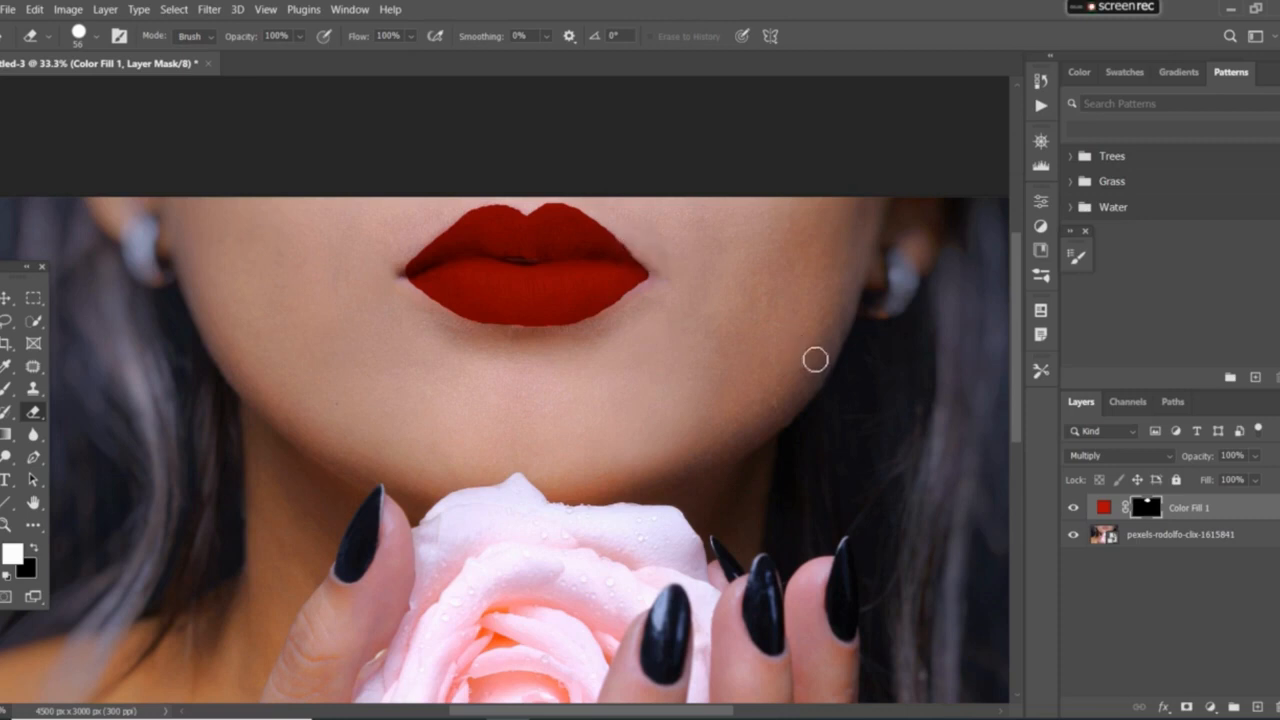
{"action": "left_click", "coordinate": [33, 548]}
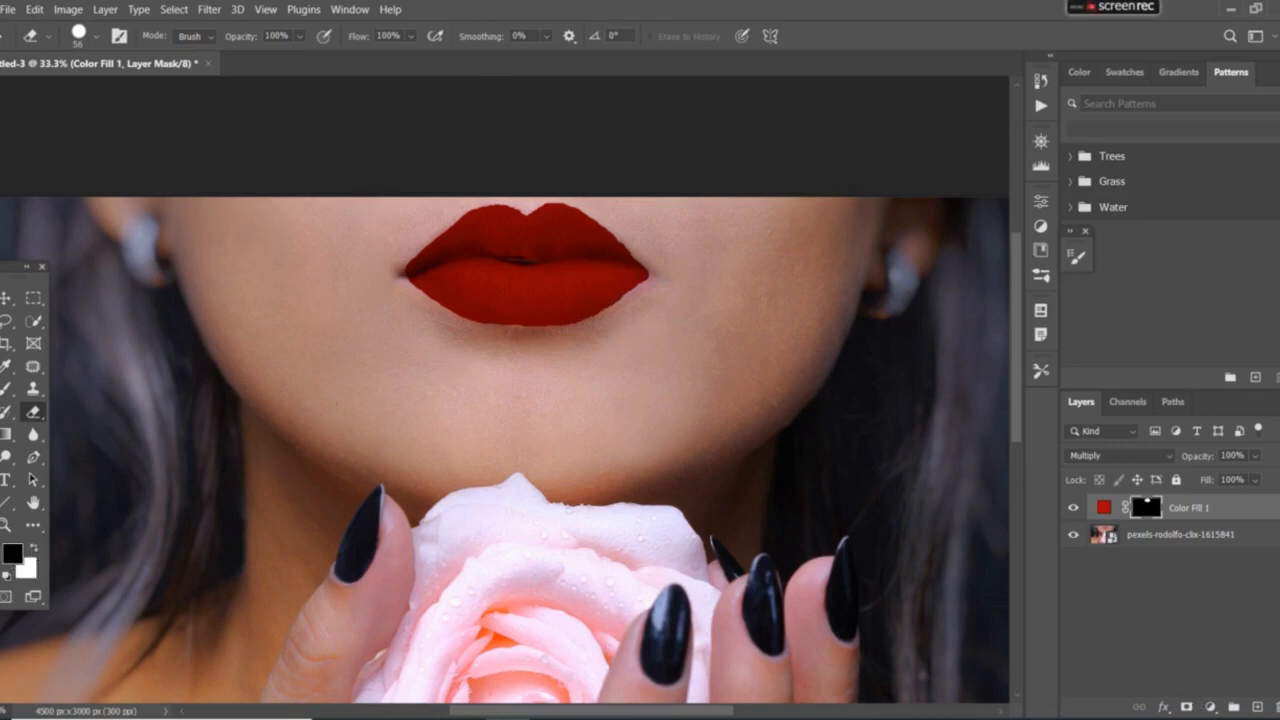
In the fill layer's Blending Options, lower the Underlying Layer highlight limit of Blend If Gray to 184
{"action": "left_click", "coordinate": [1163, 707]}
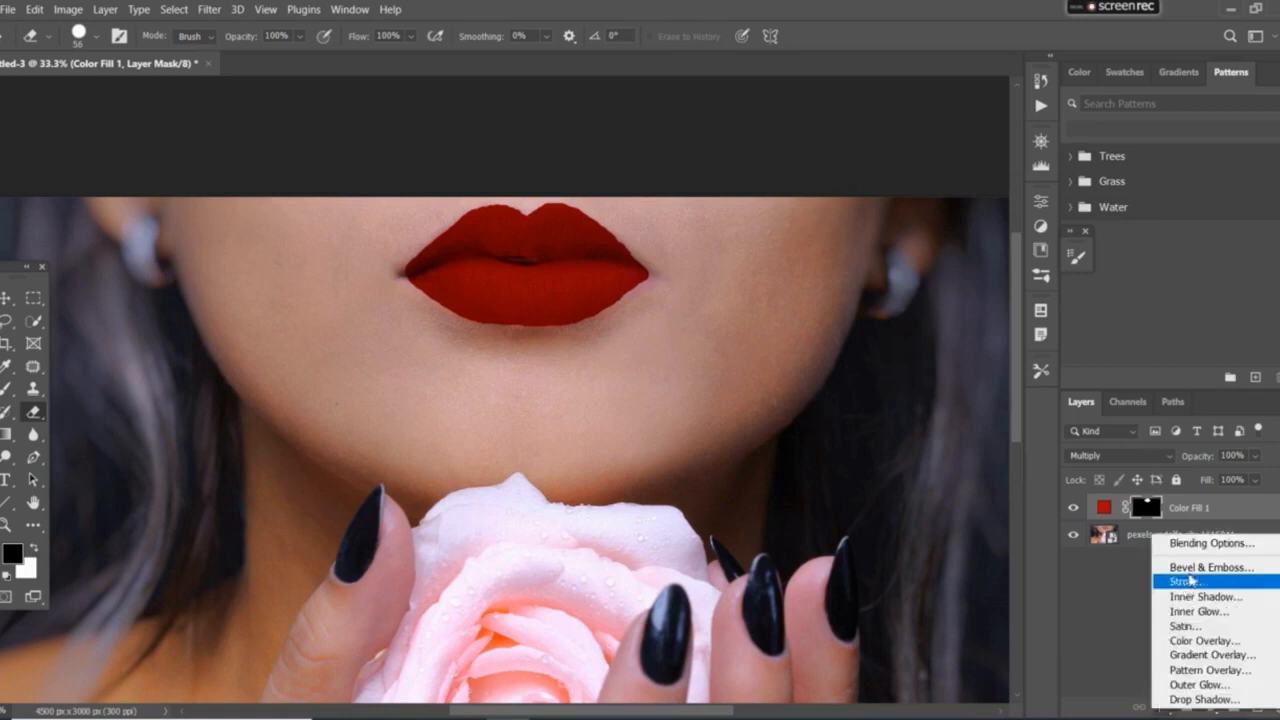
{"action": "left_click", "coordinate": [1202, 545]}
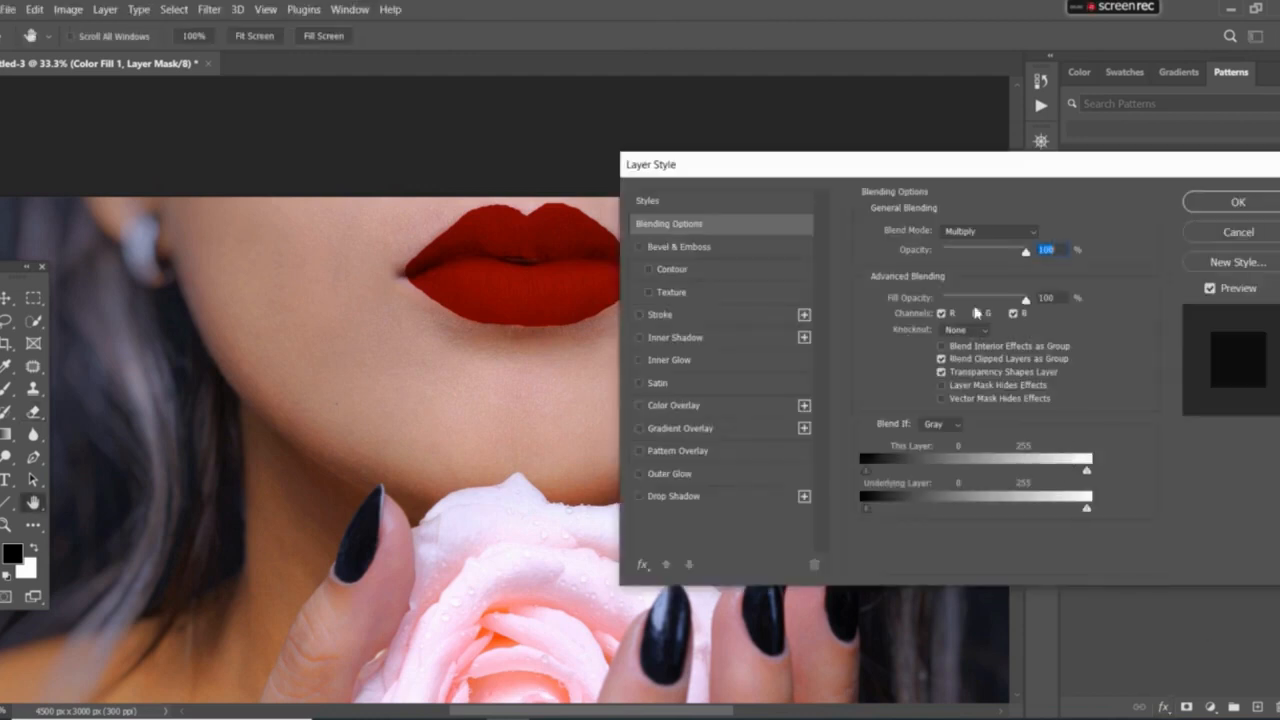
{"action": "left_click_drag", "start_coordinate": [961, 170], "coordinate": [999, 168]}
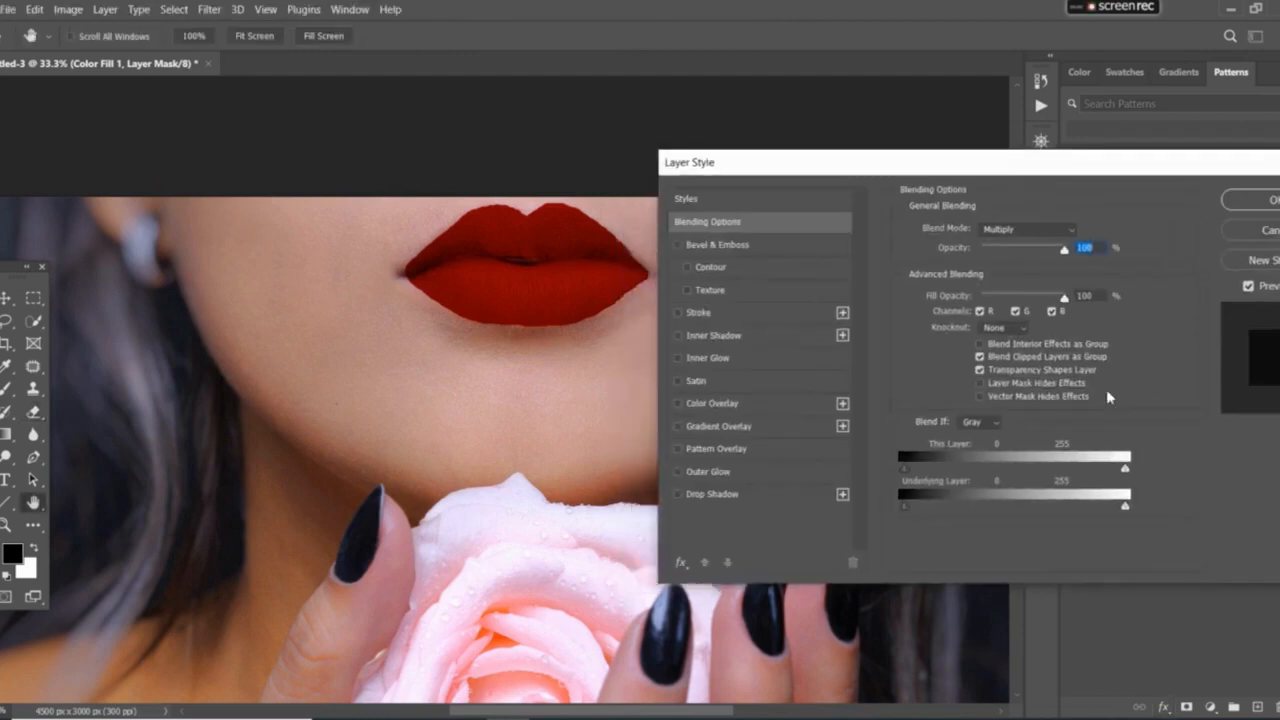
{"action": "left_click_drag", "start_coordinate": [1125, 506], "coordinate": [1064, 507]}
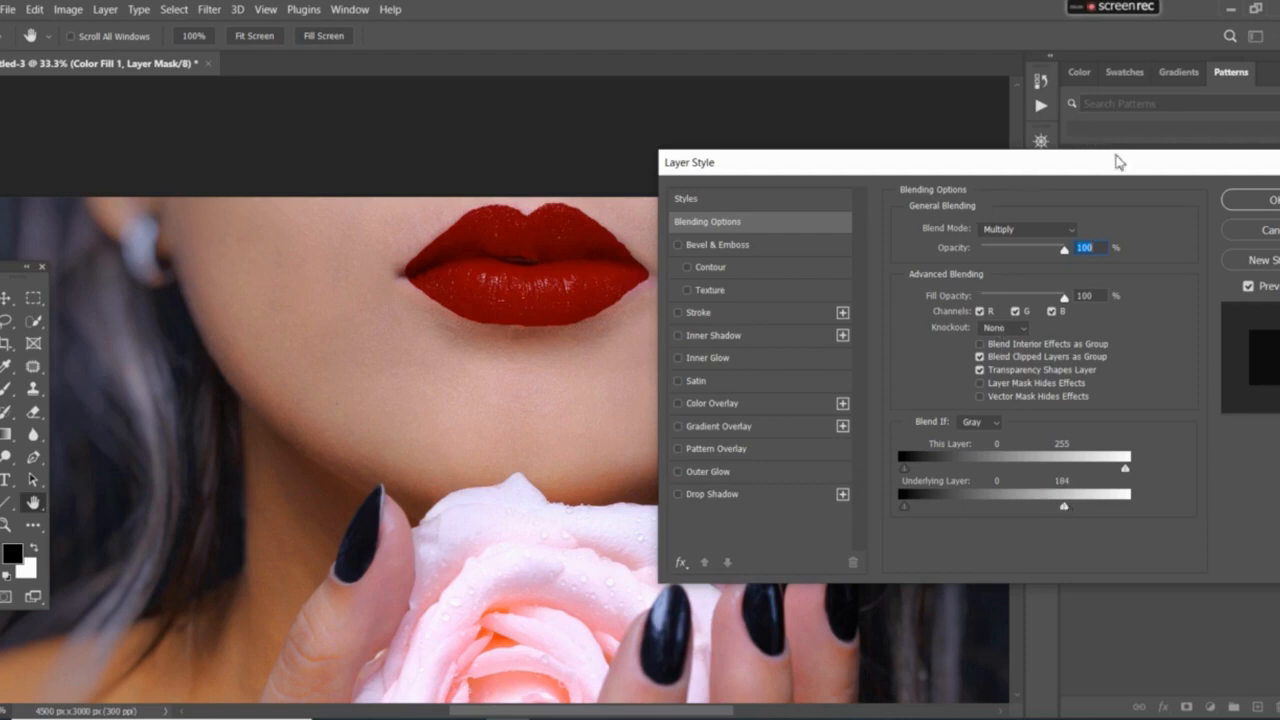
{"action": "left_click", "coordinate": [1236, 202]}
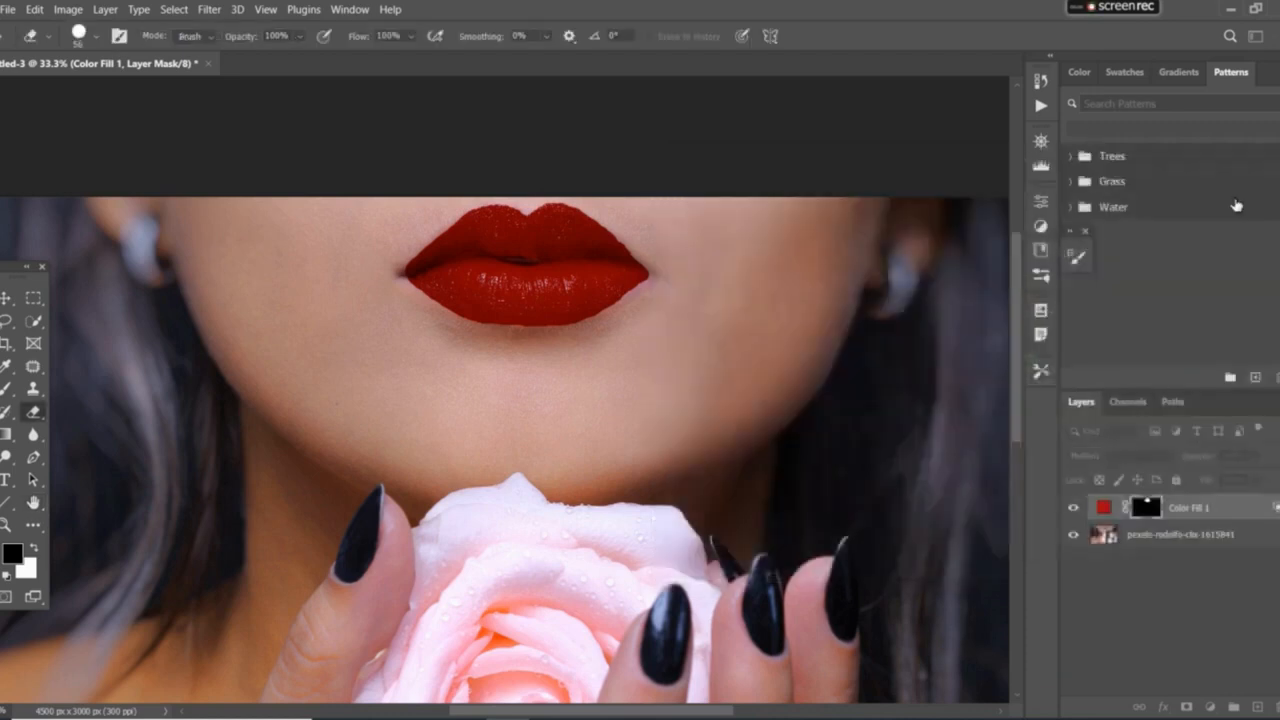
Feather the fill layer's mask by 8.7 px to soften the lip edges
{"action": "left_click", "coordinate": [1042, 206]}
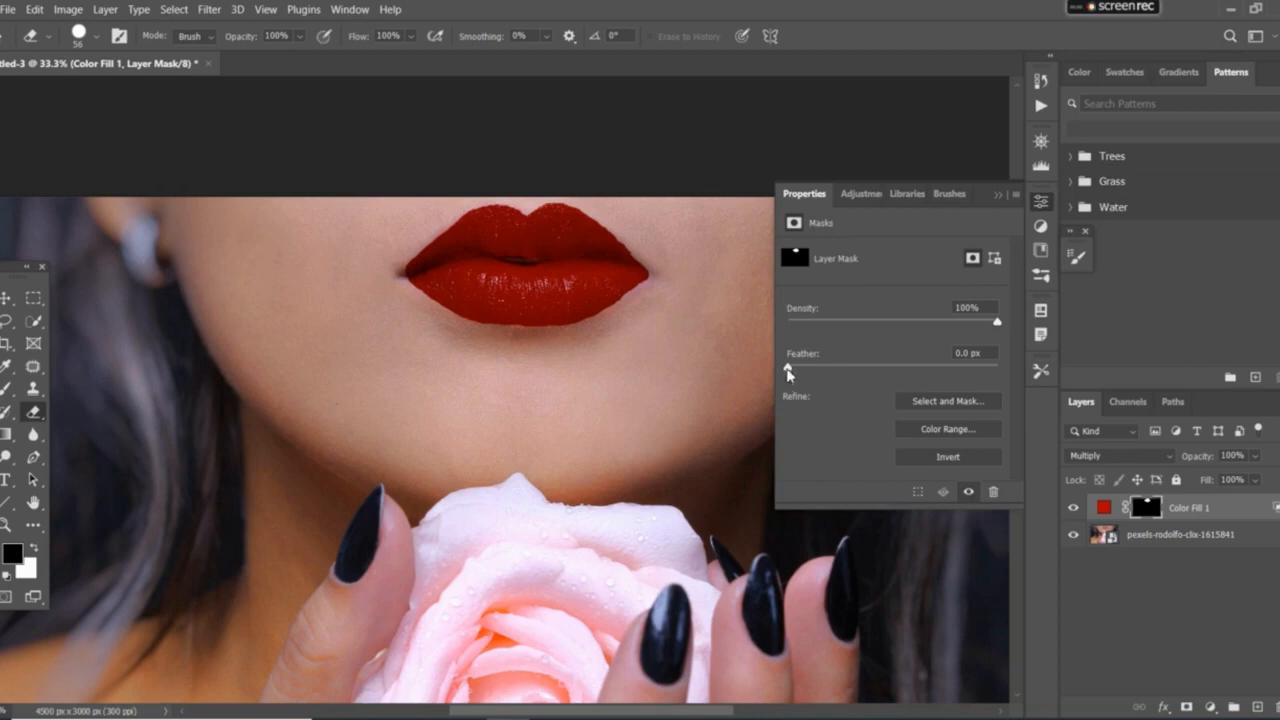
{"action": "left_click_drag", "start_coordinate": [788, 370], "coordinate": [852, 373]}
{"action": "left_click_drag", "start_coordinate": [850, 372], "coordinate": [866, 372]}
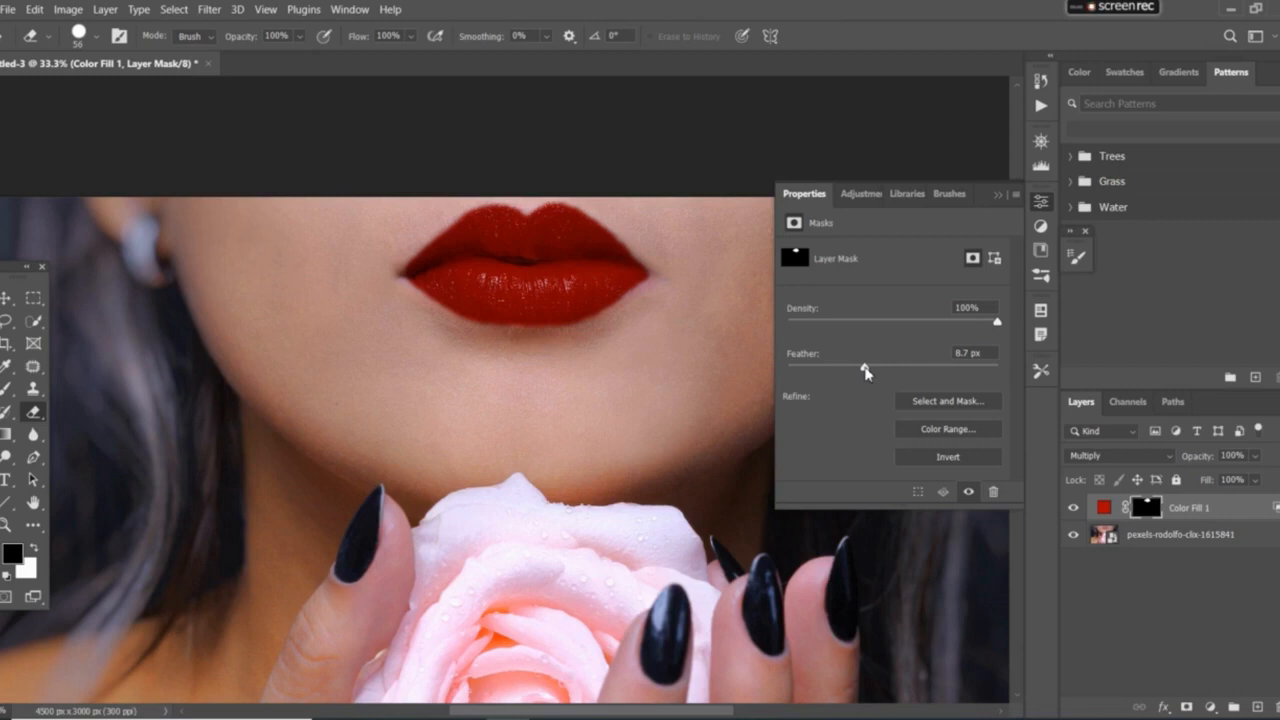
{"action": "key", "text": "ctrl+minus"}
{"action": "key", "text": "ctrl+minus"}
{"action": "key", "text": "ctrl+minus"}
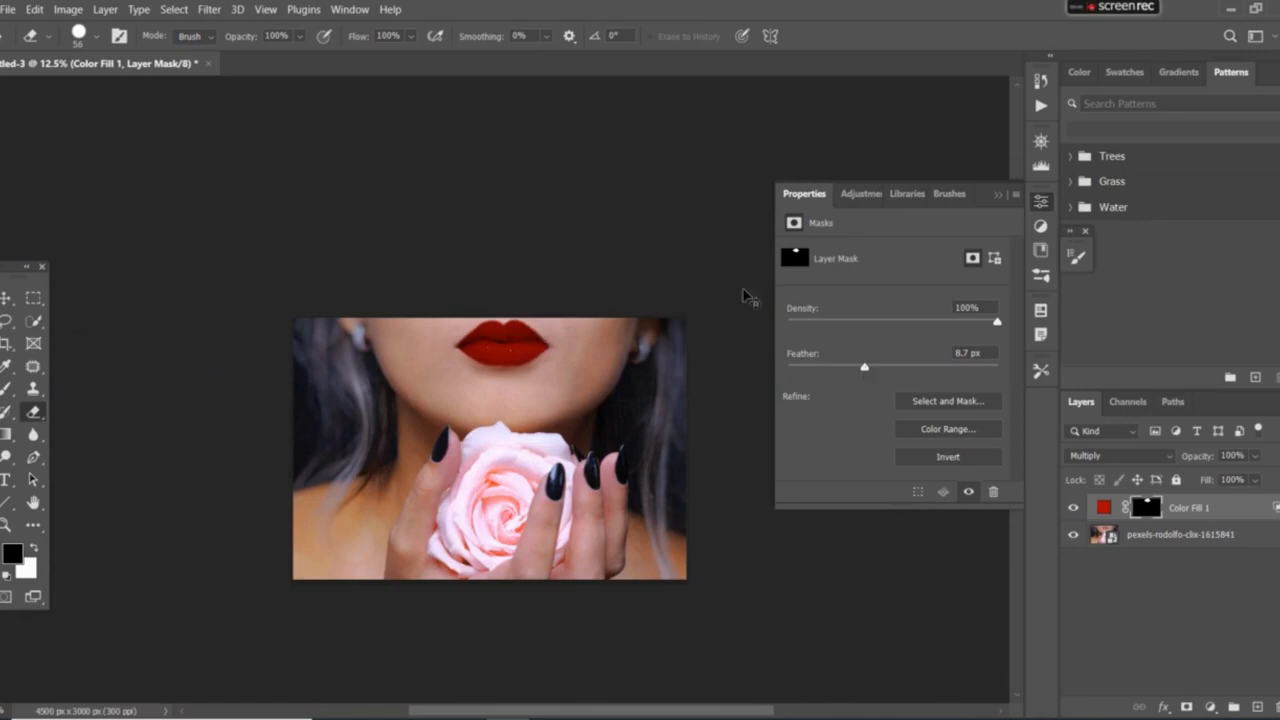
{"action": "key", "text": "ctrl+plus"}
{"action": "key", "text": "ctrl+plus"}
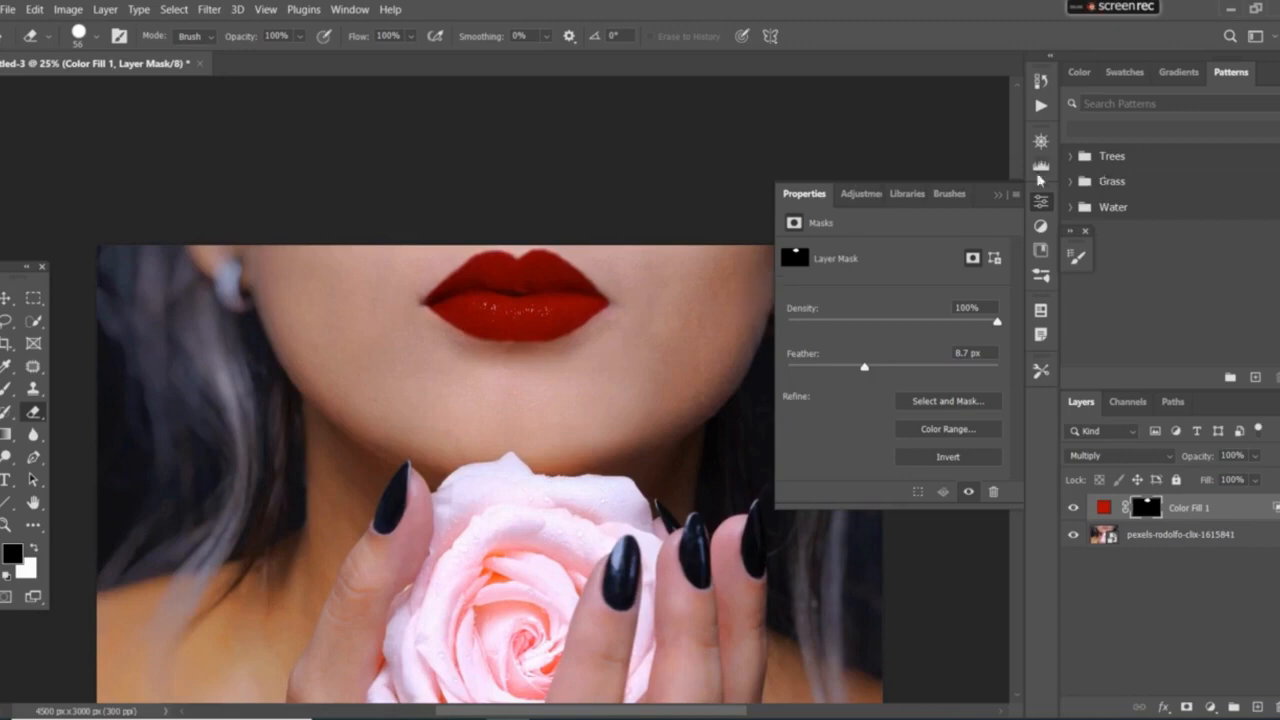